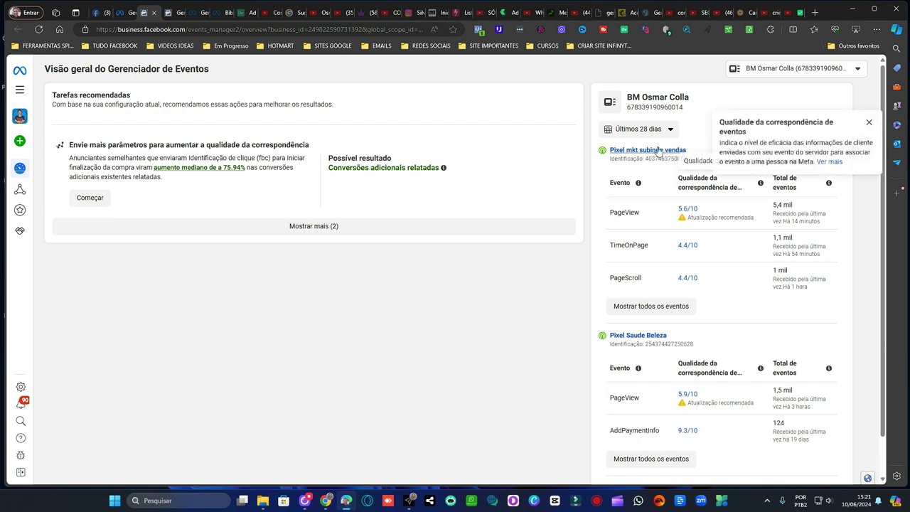
Open the Pixel mkt subindo vendas data set from the Events Manager overview
click(679, 151)
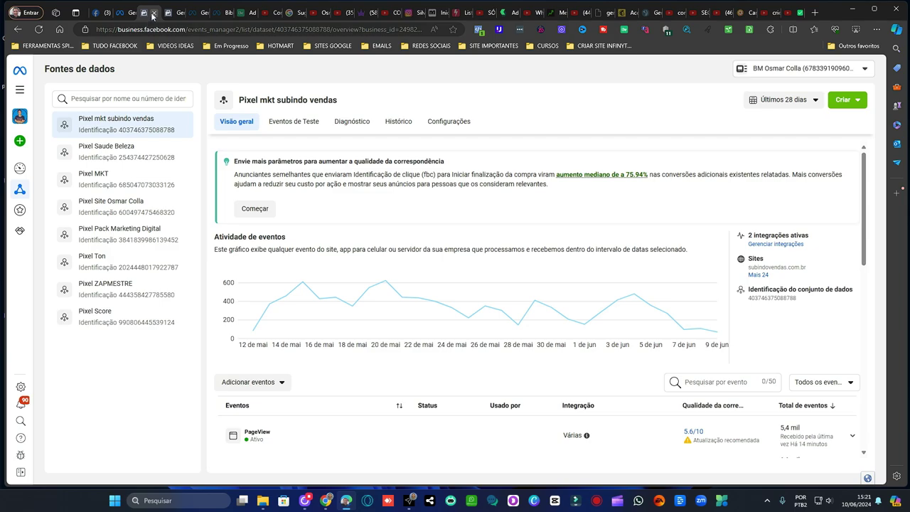
Switch to Ads Manager and open the business settings (Config. do negócio) from all tools in a new browser tab
click(134, 14)
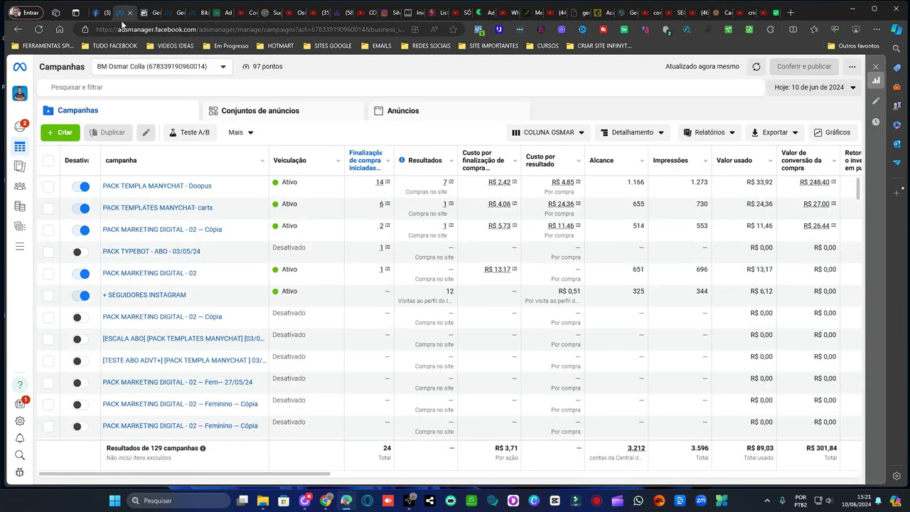
mouse_move(20, 241)
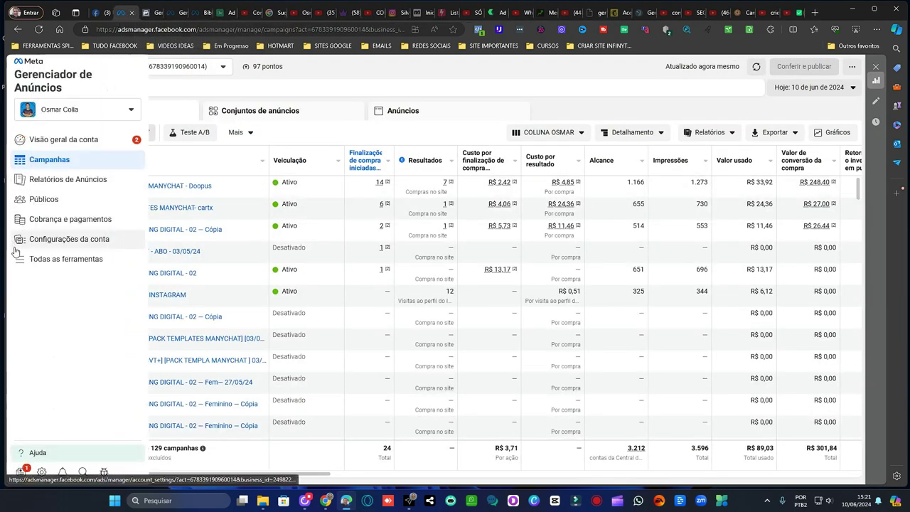
click(80, 261)
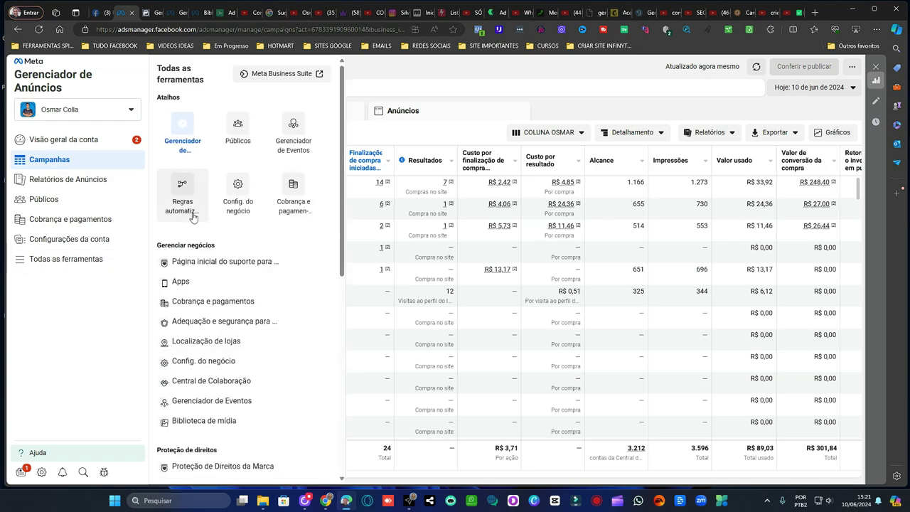
right_click(243, 213)
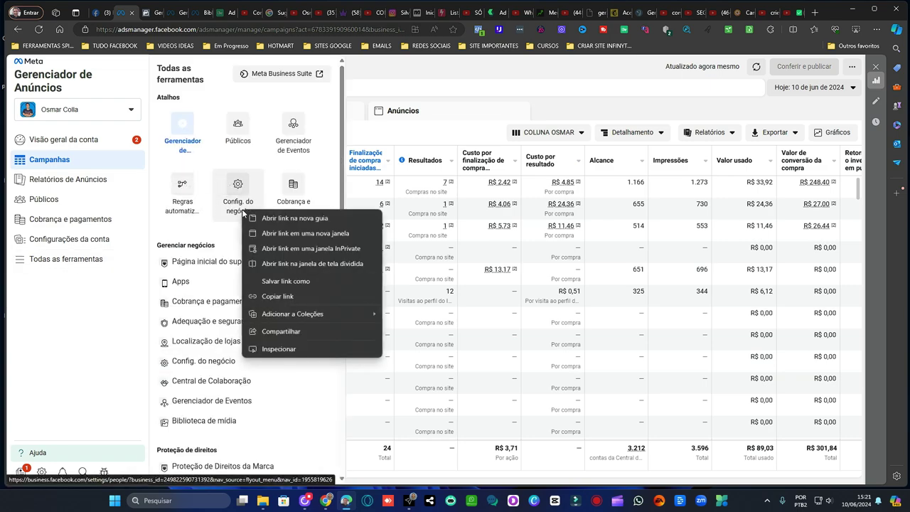
click(293, 218)
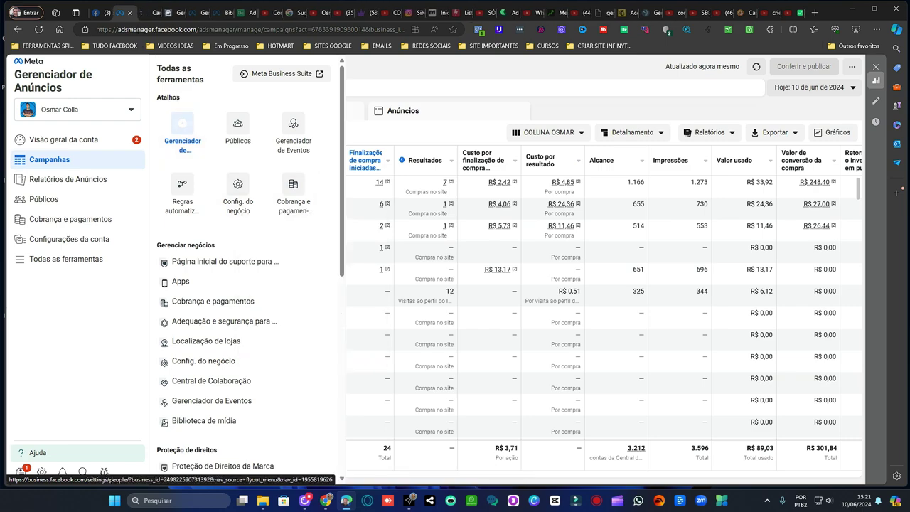
click(147, 14)
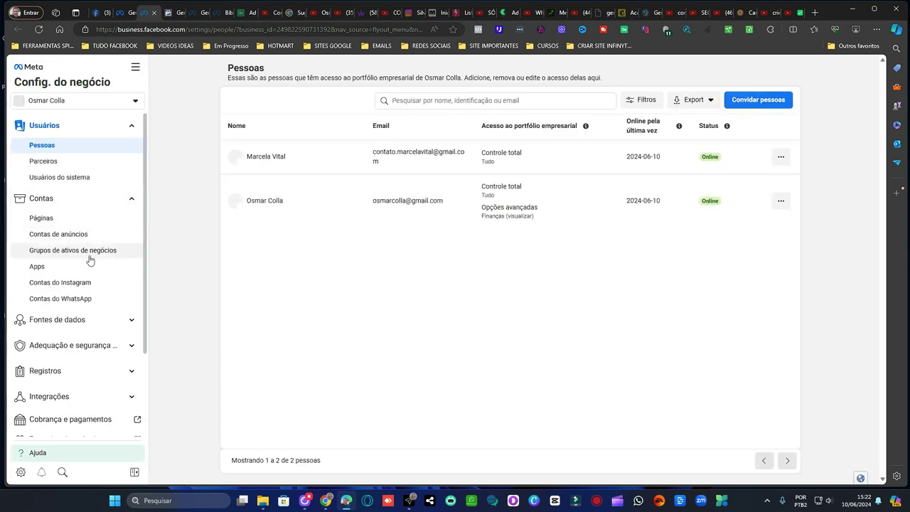
Display the business's data sets (Conjuntos de dados) under its data sources
scroll(87, 223, down, 2)
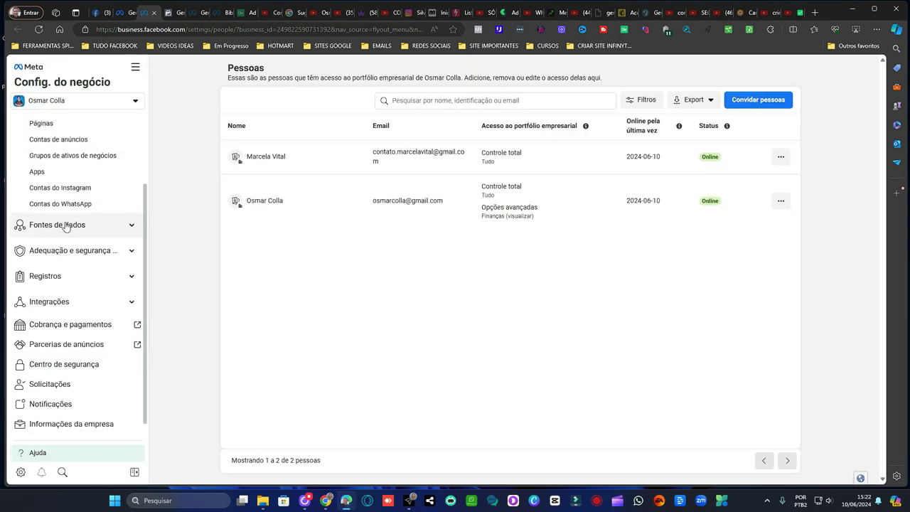
click(82, 228)
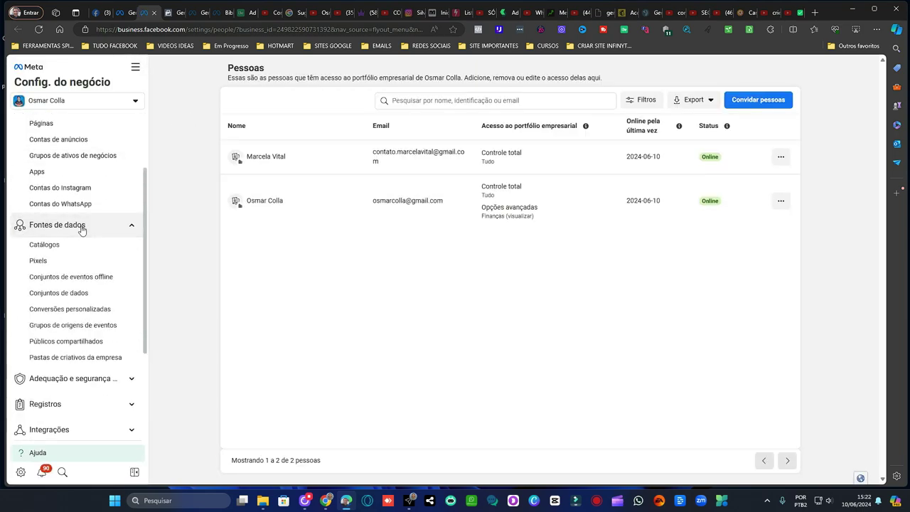
click(78, 293)
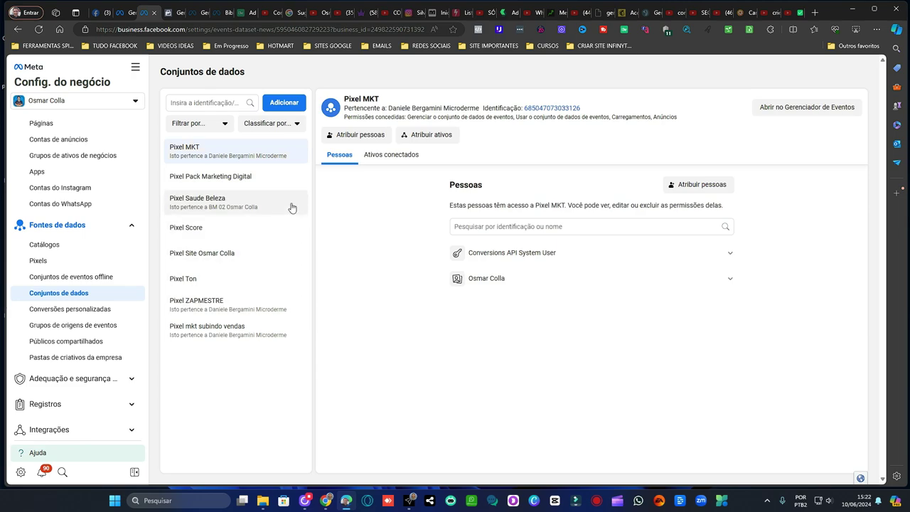
View Pixel MKT in Events Manager, then close it and the business settings to return to the original data sources page
click(808, 108)
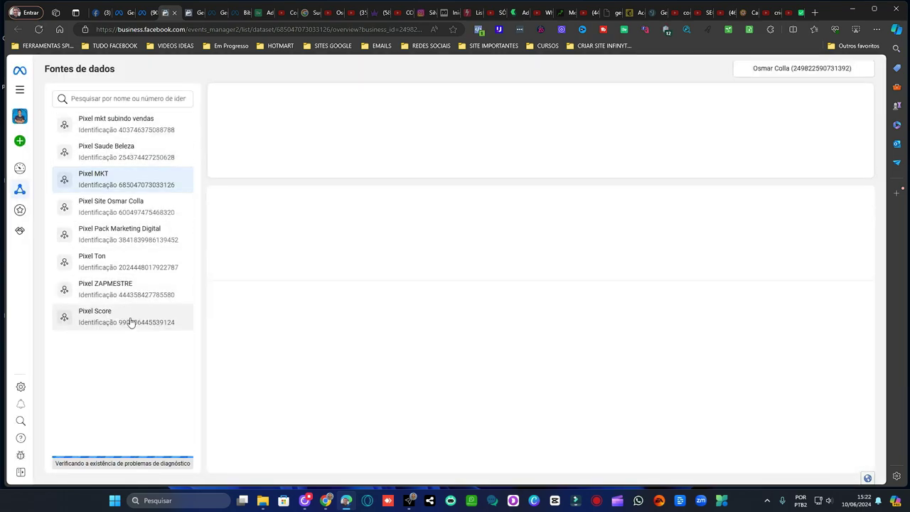
click(174, 12)
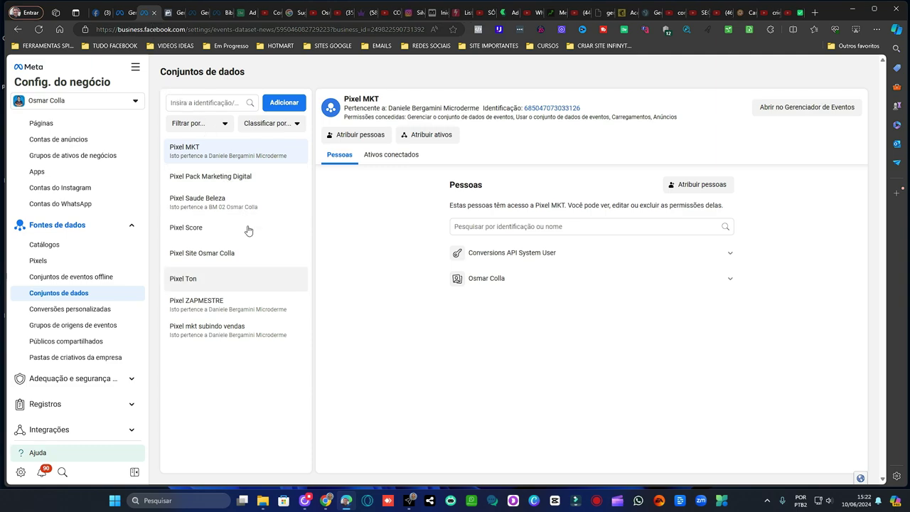
click(156, 12)
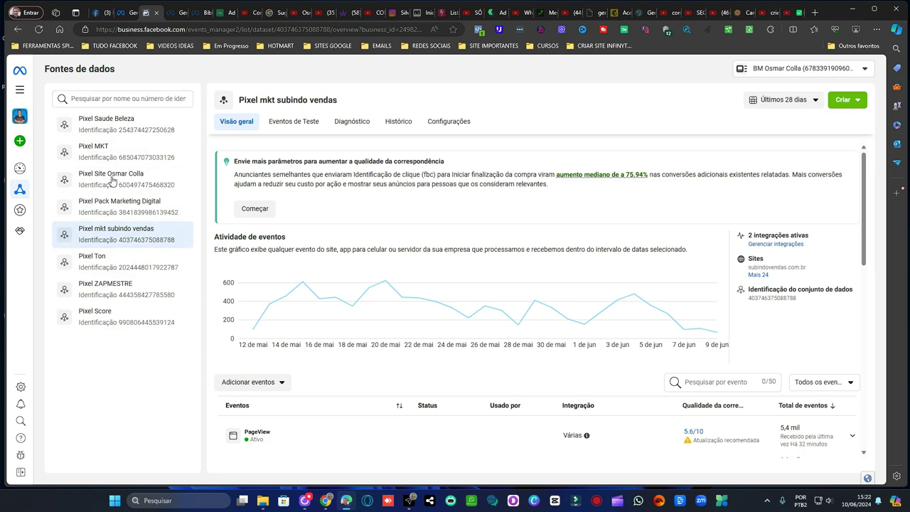
Open the event setup tool from the Pixel Saude Beleza settings and cancel it without entering a site URL
click(146, 126)
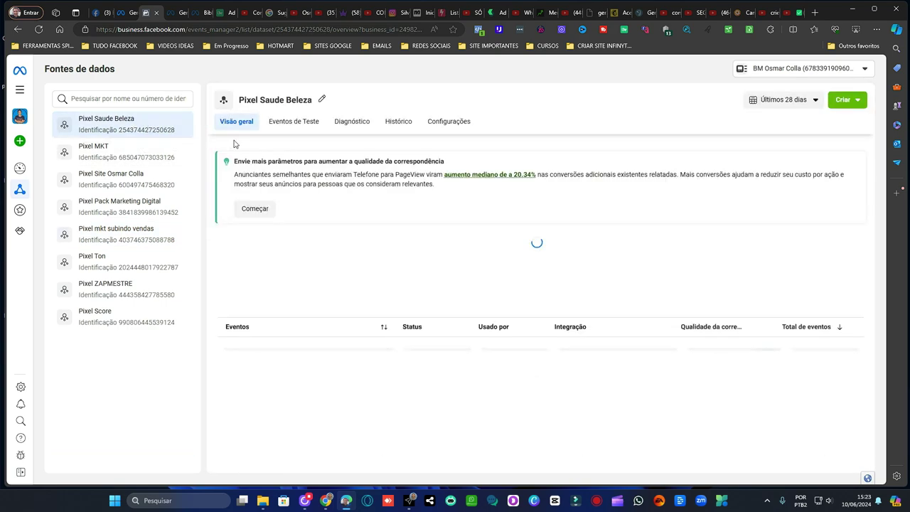
click(459, 122)
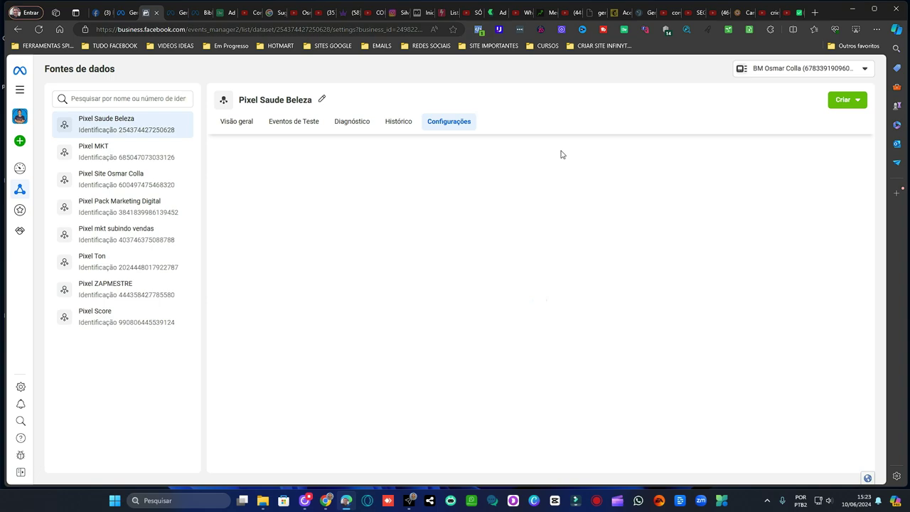
scroll(518, 169, down, 10)
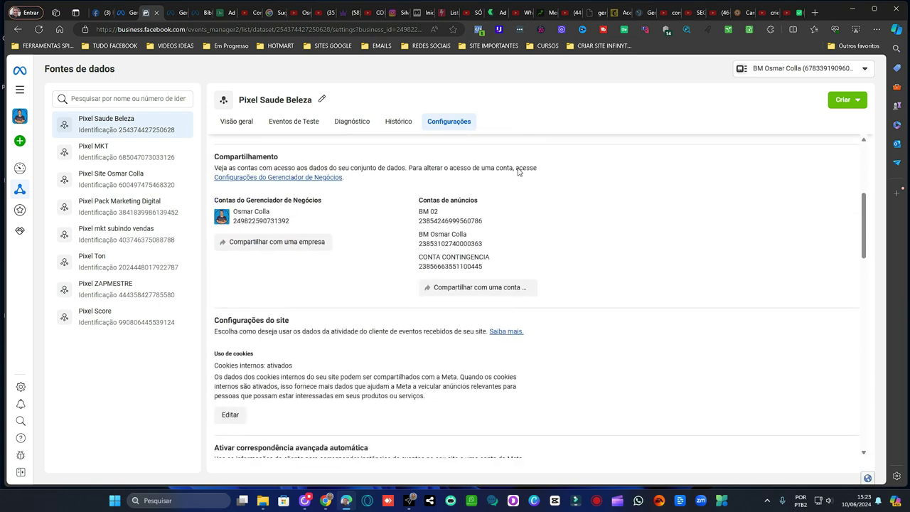
scroll(518, 169, down, 1)
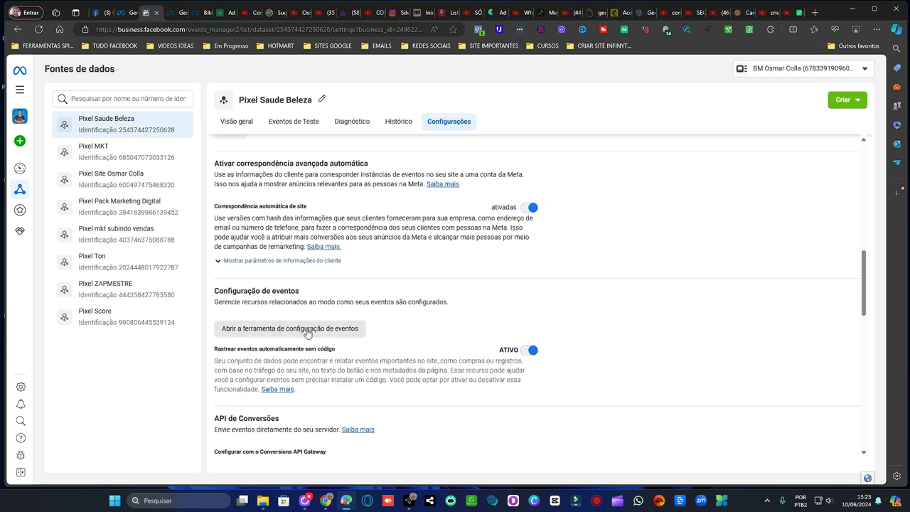
click(347, 331)
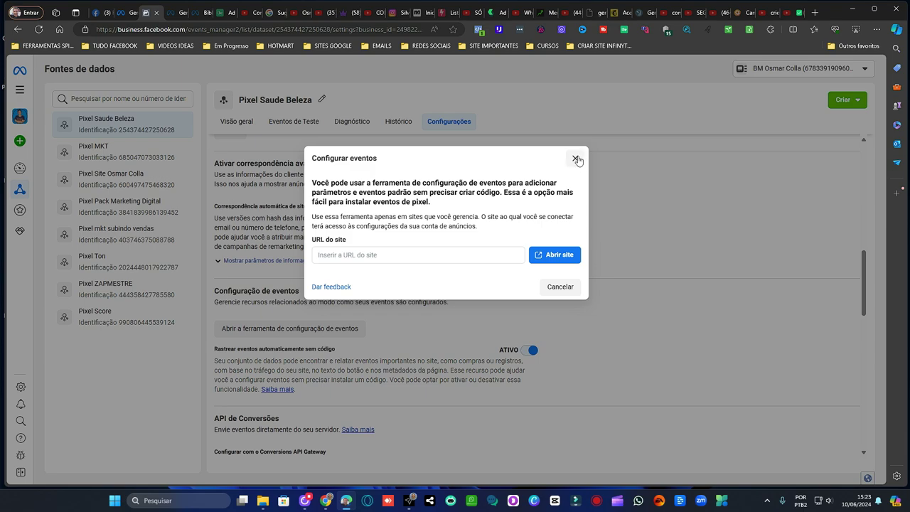
click(560, 287)
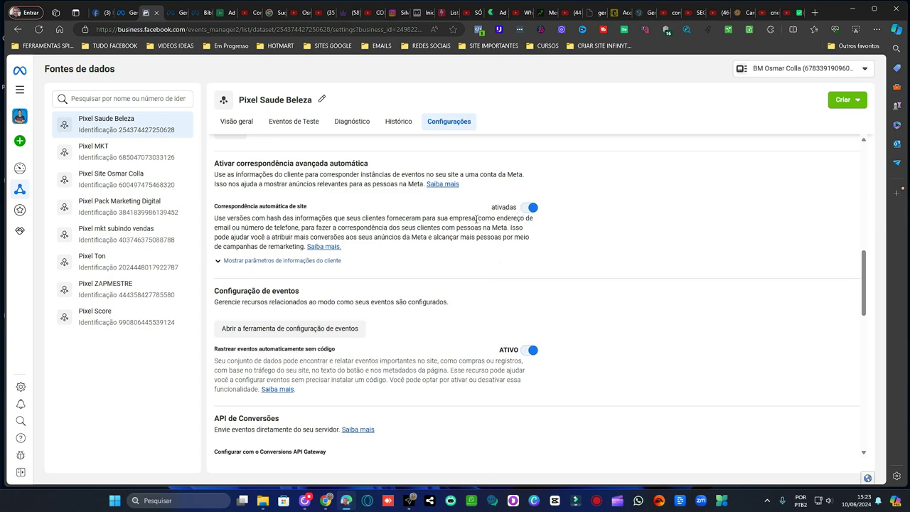
Examine the Pixel Saude Beleza settings for automatic matching, codeless event tracking, Conversions API, attribution uploads and historical conversion uploads
scroll(455, 224, down, 2)
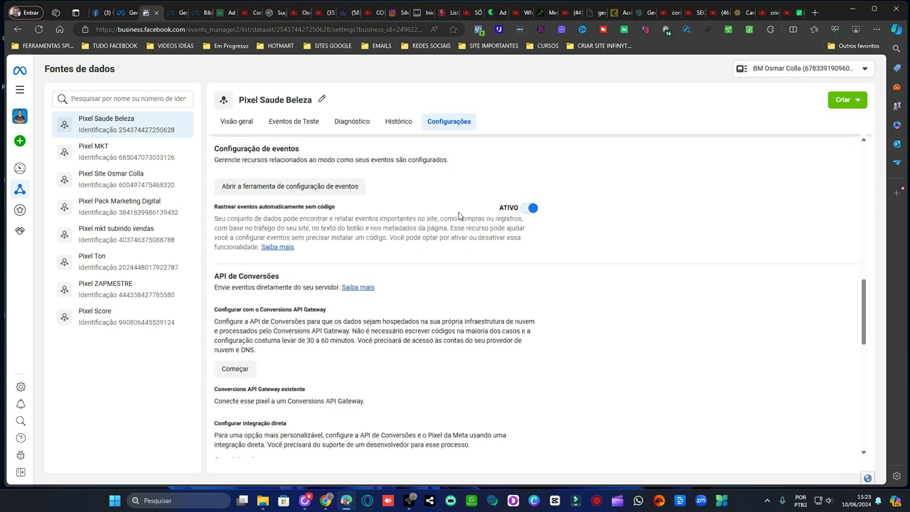
scroll(430, 163, up, 1)
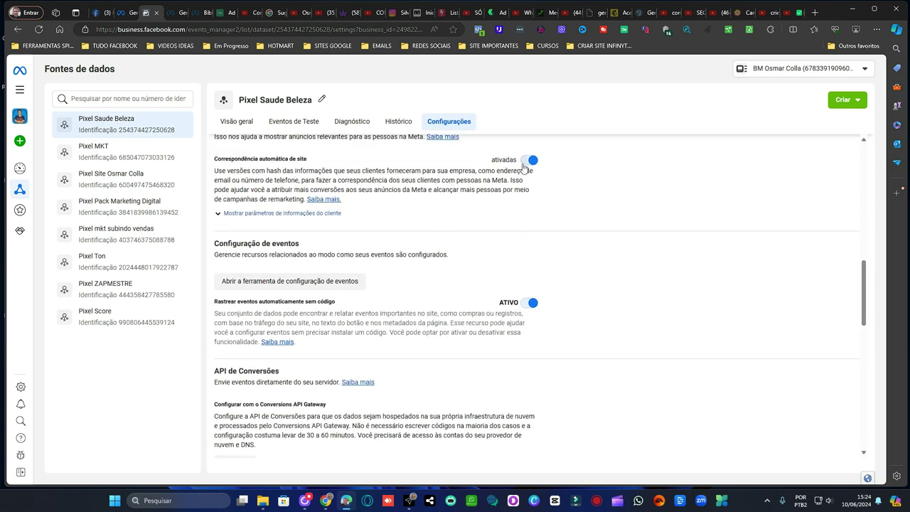
scroll(464, 212, down, 1)
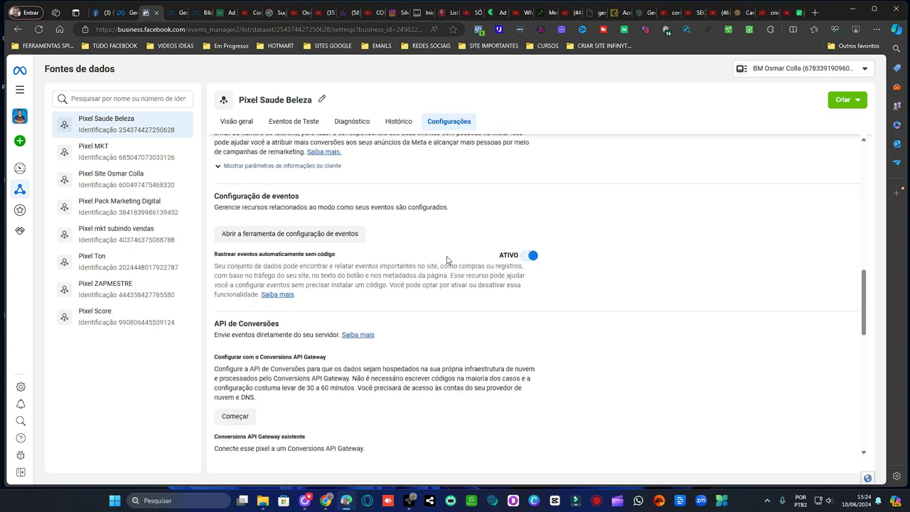
scroll(447, 259, down, 3)
scroll(447, 258, down, 2)
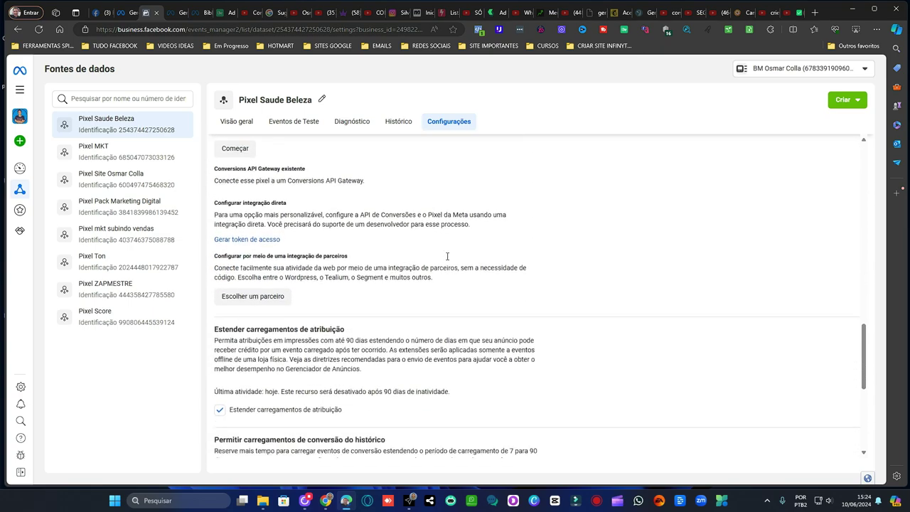
scroll(447, 257, up, 2)
scroll(447, 257, down, 4)
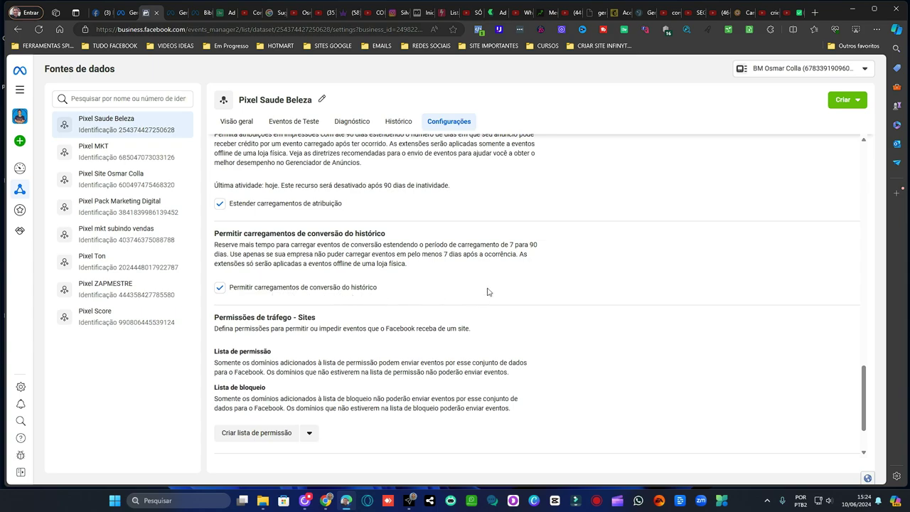
scroll(463, 288, up, 15)
scroll(468, 265, down, 15)
Turn on automatic codeless event tracking in the Pixel MKT settings and review its attribution and historical upload options
click(127, 153)
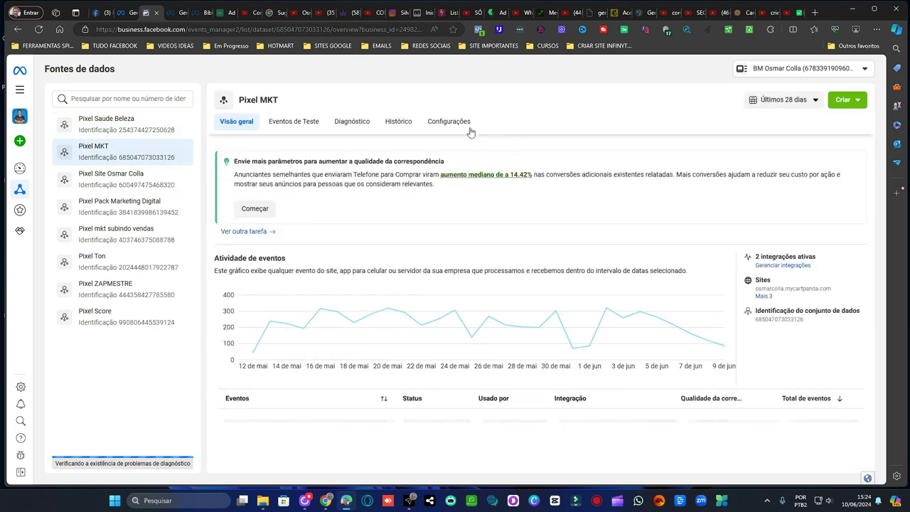
click(456, 122)
scroll(453, 189, down, 6)
click(526, 311)
scroll(365, 207, down, 3)
scroll(365, 206, down, 5)
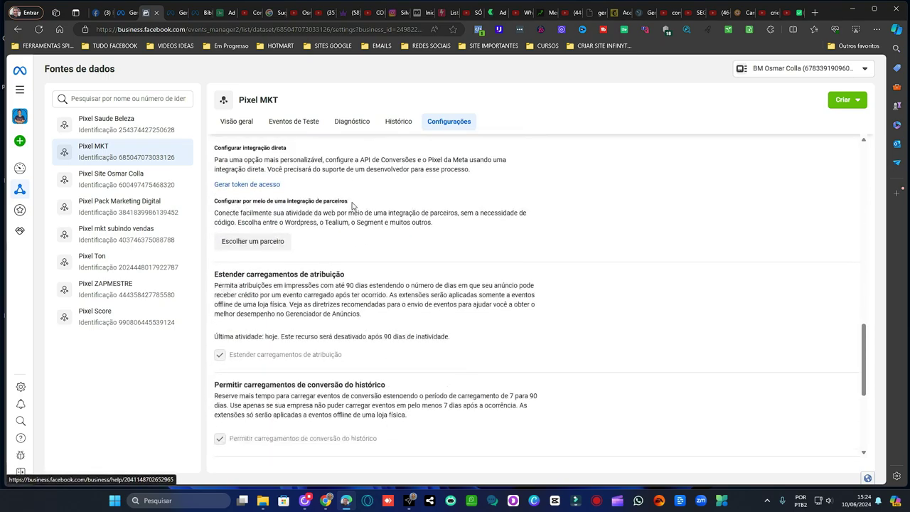
Turn on automatic codeless event tracking for the personal site pixel and review its attribution and historical upload options
click(128, 179)
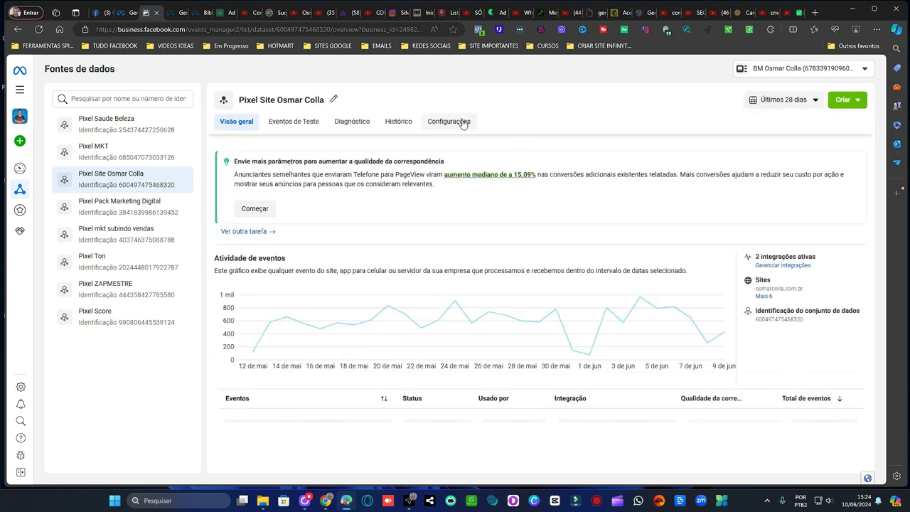
click(463, 124)
scroll(481, 149, down, 8)
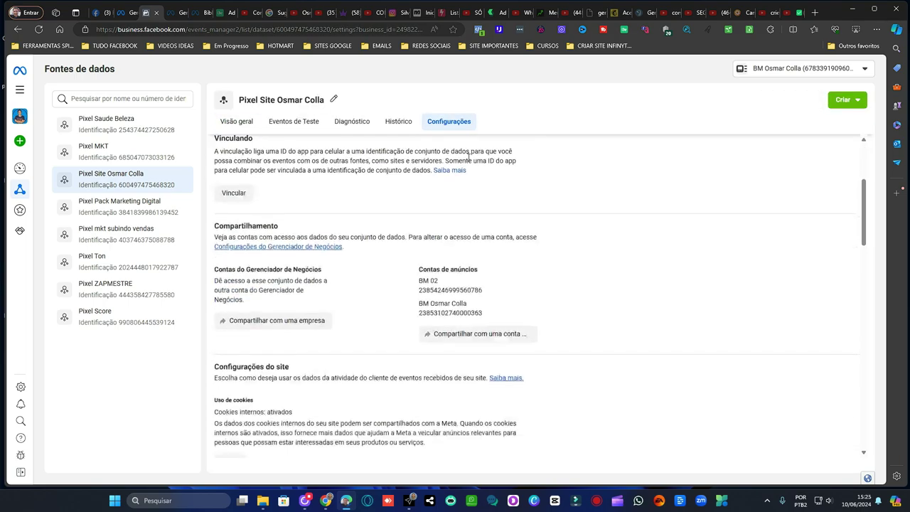
click(530, 327)
scroll(473, 261, down, 3)
scroll(473, 262, down, 5)
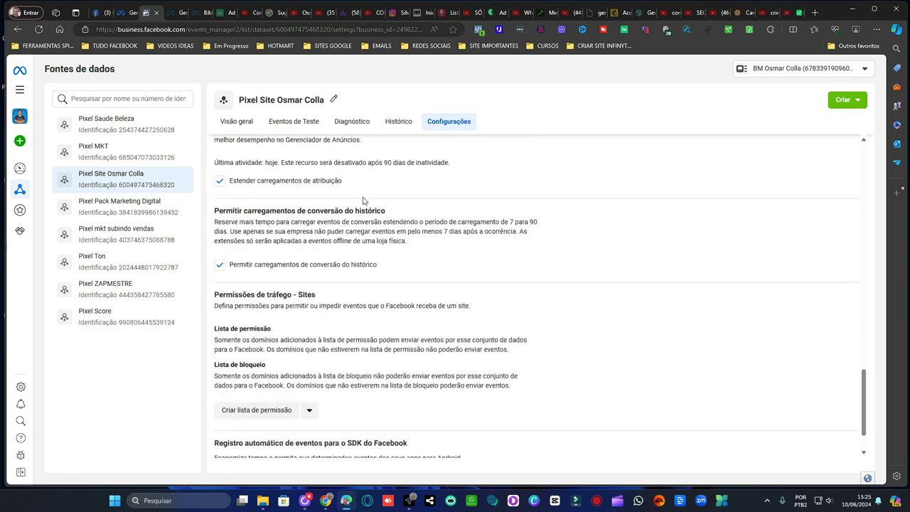
Turn on automatic codeless event tracking for Pixel Pack Marketing Digital and review its attribution and historical upload options
click(135, 205)
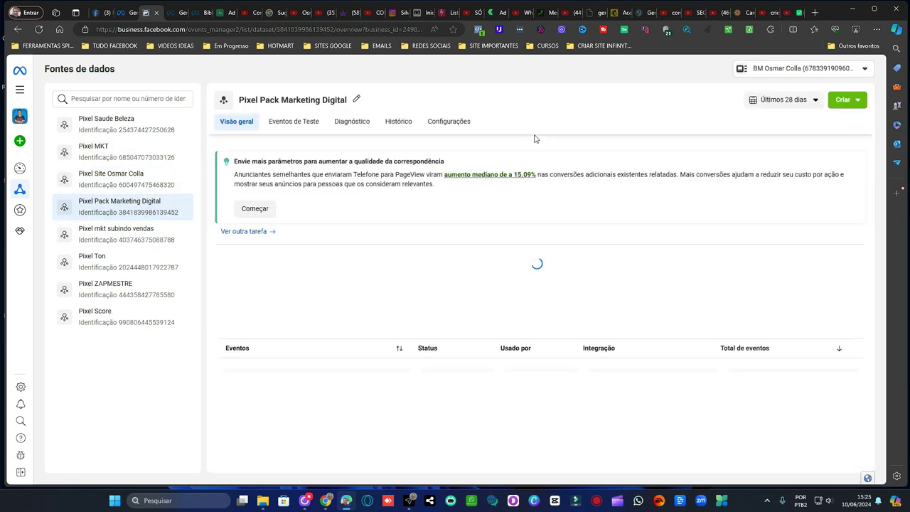
click(463, 125)
scroll(496, 175, down, 10)
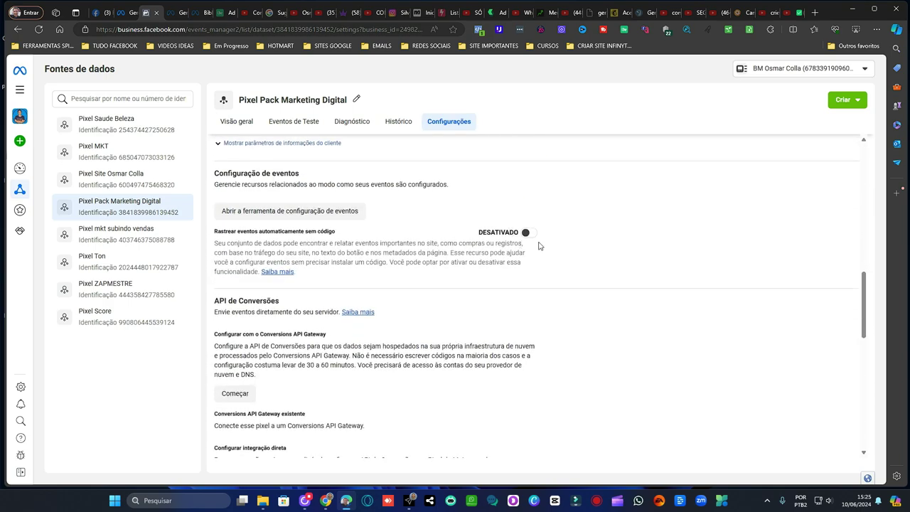
click(528, 233)
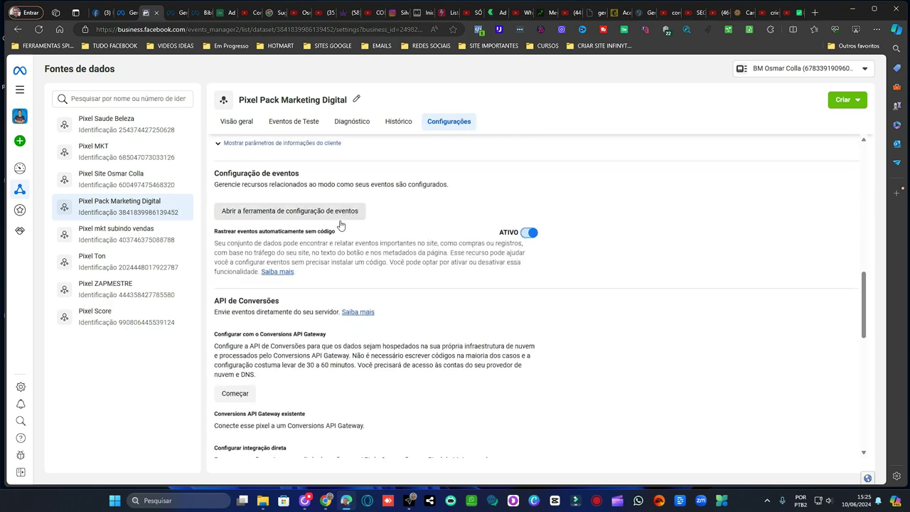
scroll(347, 214, down, 5)
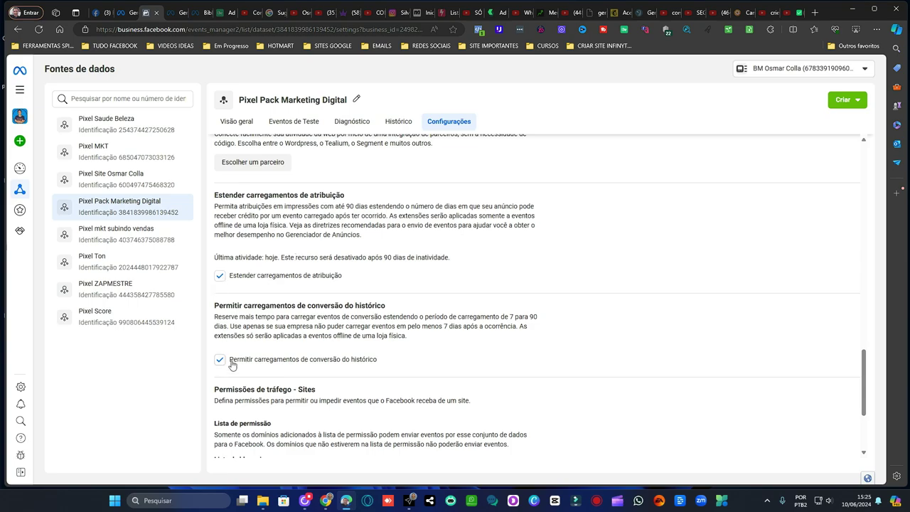
Review the Pixel mkt subindo vendas settings for automatic matching, codeless event tracking, attribution uploads and historical conversion uploads
click(142, 239)
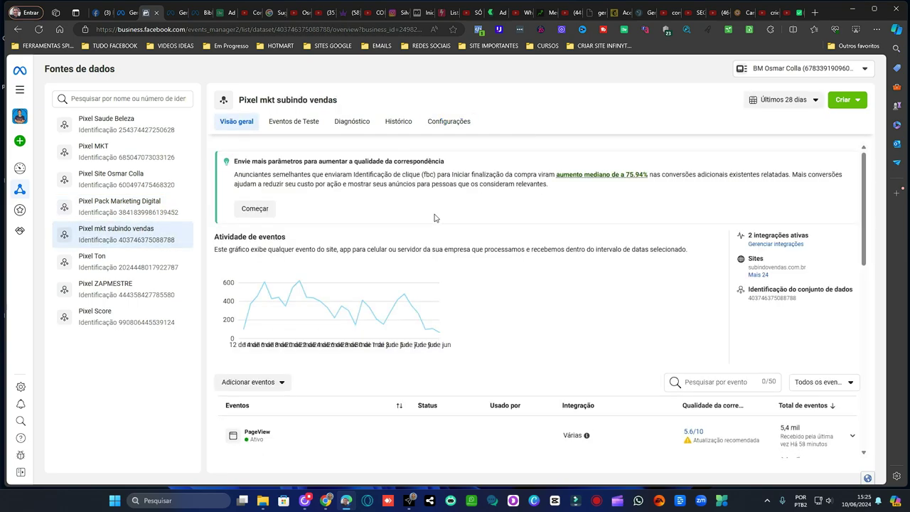
click(449, 122)
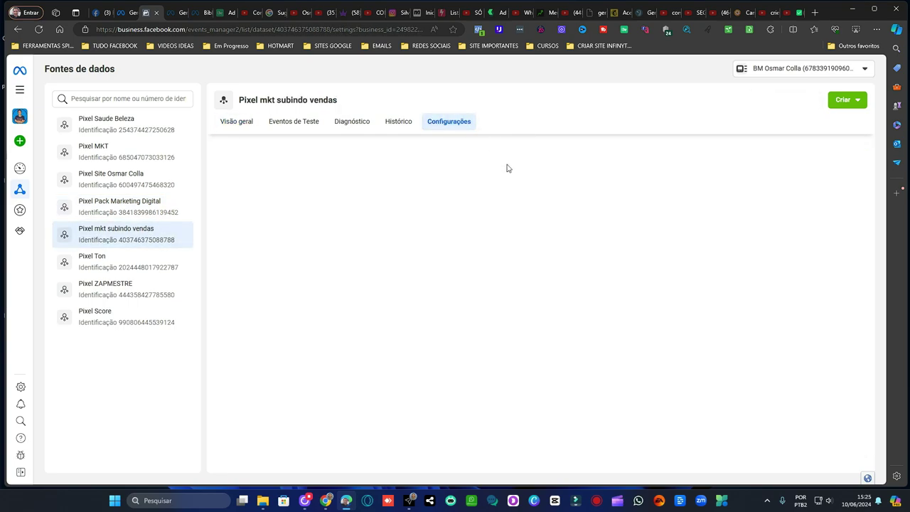
scroll(492, 170, down, 5)
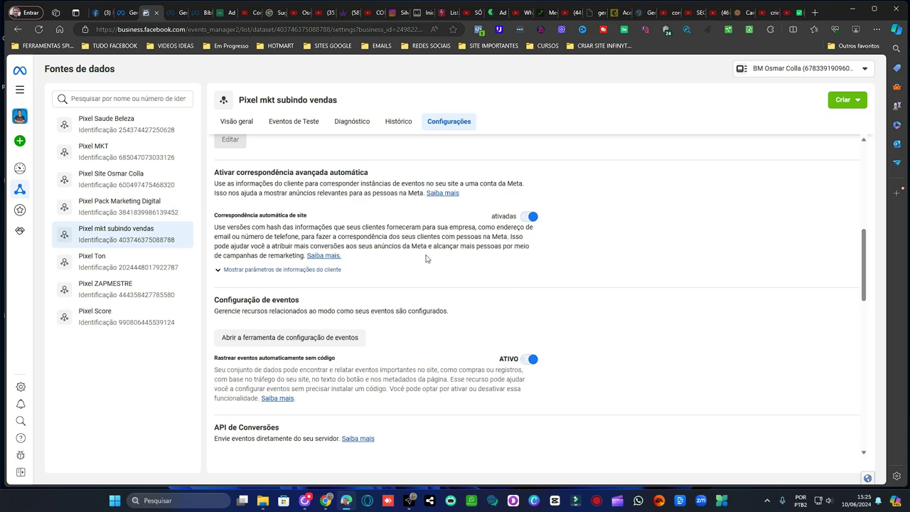
scroll(482, 307, down, 10)
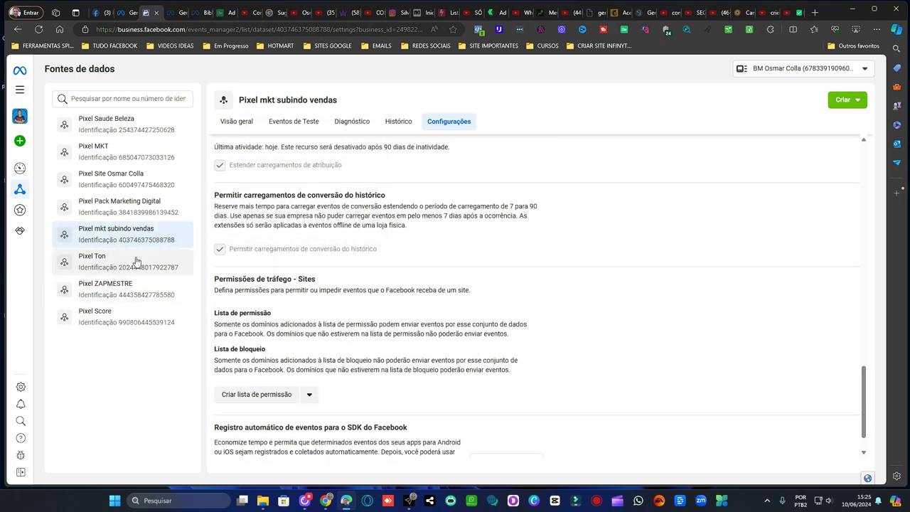
Examine the Pixel ZAPMESTRE settings for ownership, automatic matching, codeless event tracking, and attribution and historical conversion upload options
click(164, 289)
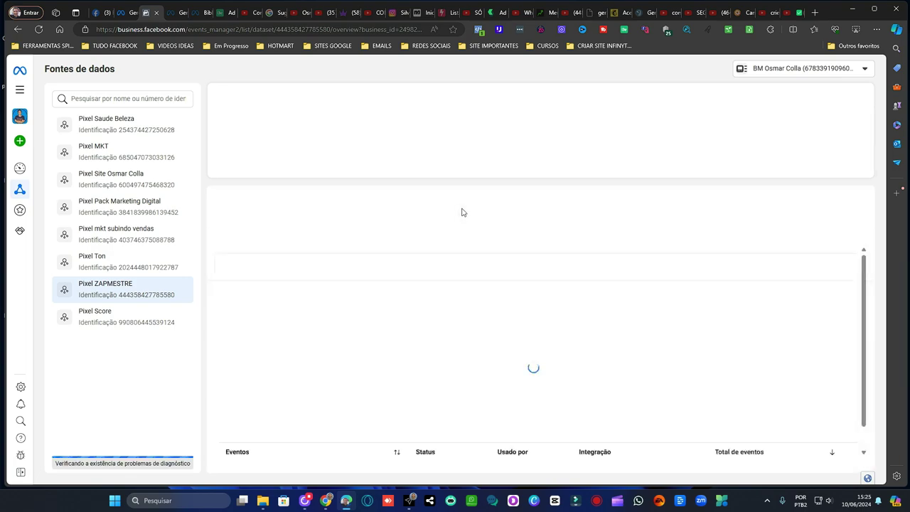
click(455, 124)
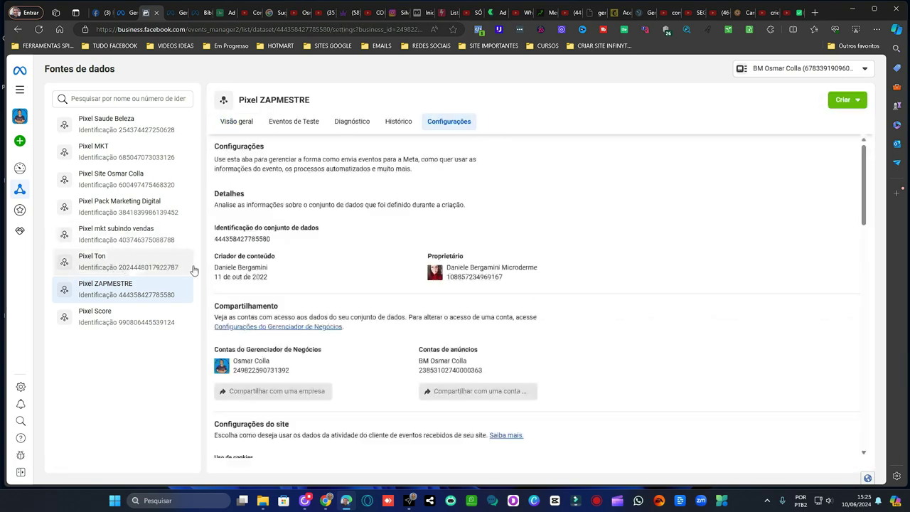
scroll(480, 203, down, 6)
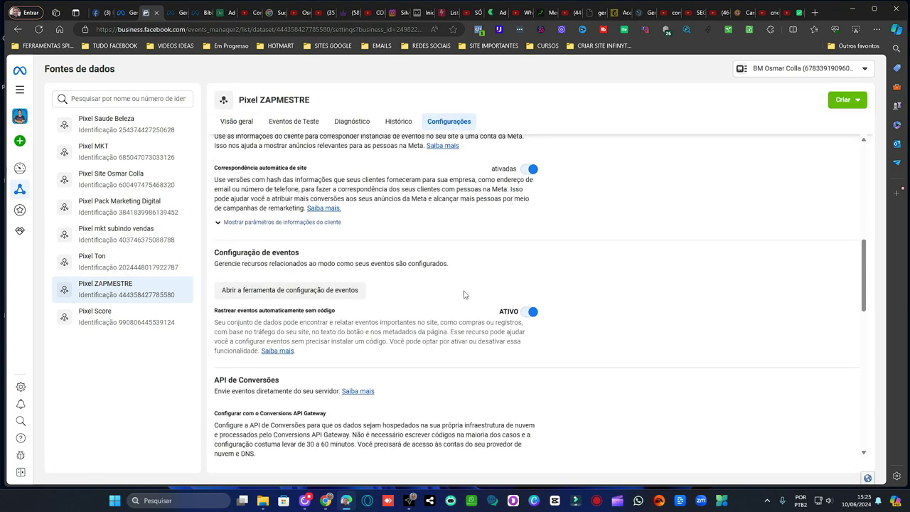
scroll(507, 318, down, 10)
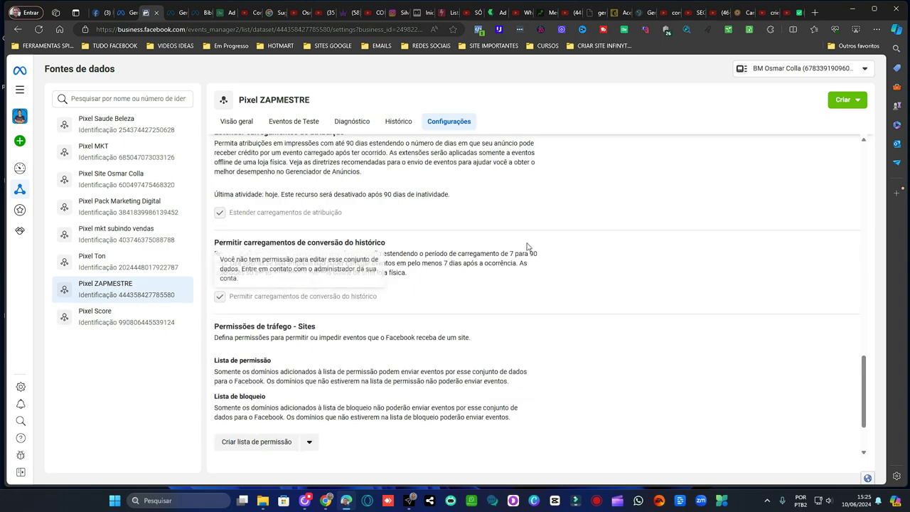
scroll(488, 236, up, 2)
scroll(488, 235, up, 3)
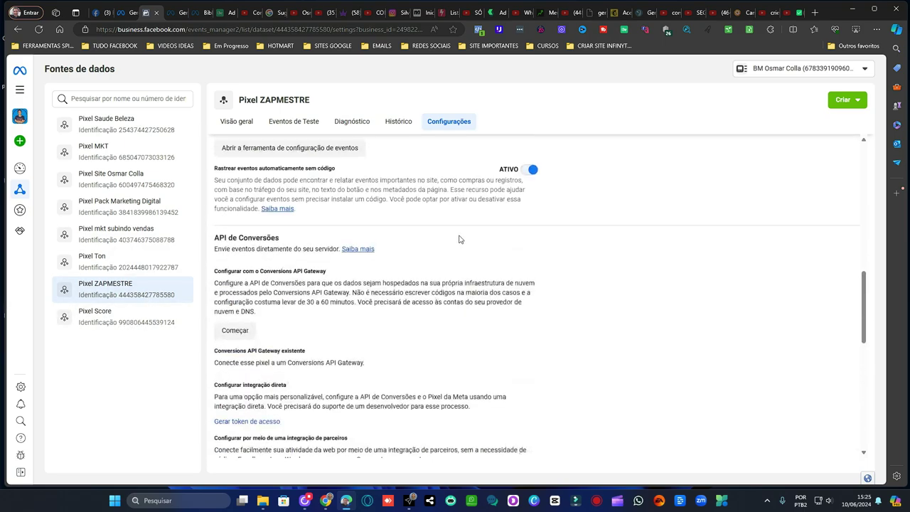
scroll(476, 261, up, 7)
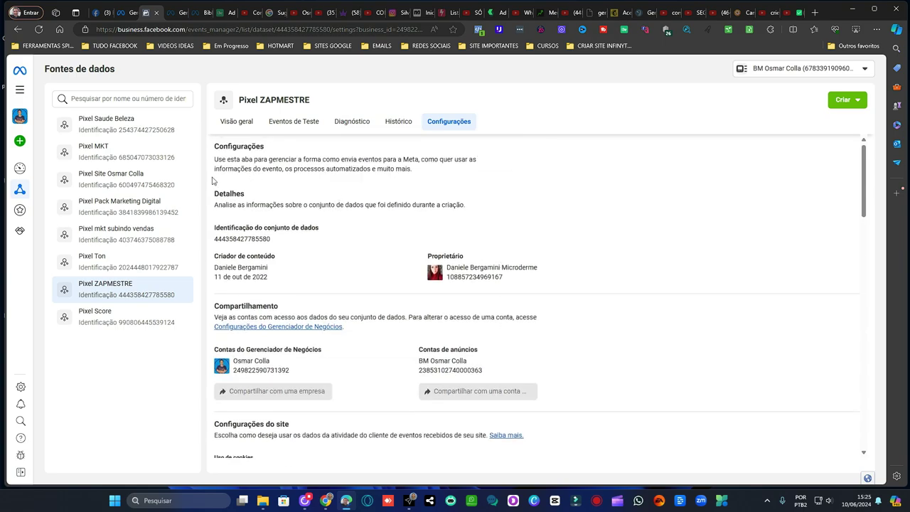
Reopen the personal site pixel's settings and toggle automatic codeless event tracking, leaving it turned on
click(131, 184)
click(455, 122)
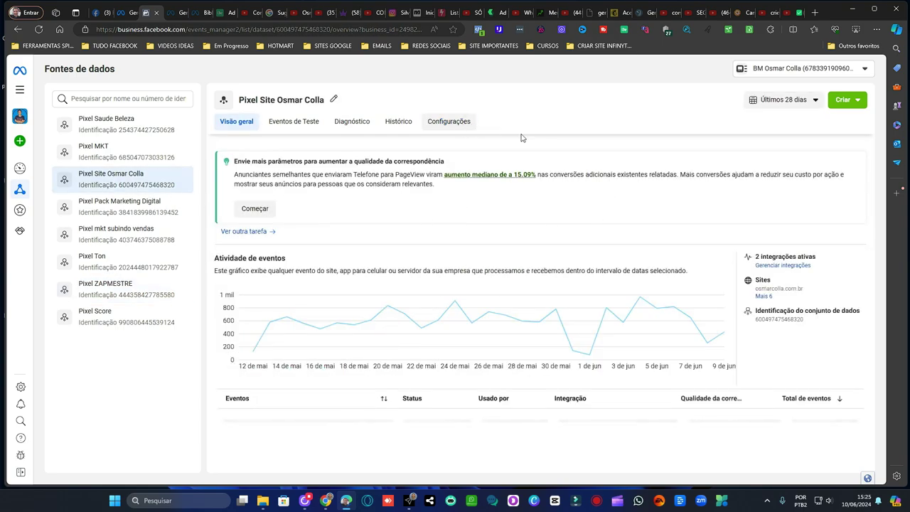
scroll(543, 160, down, 8)
click(529, 280)
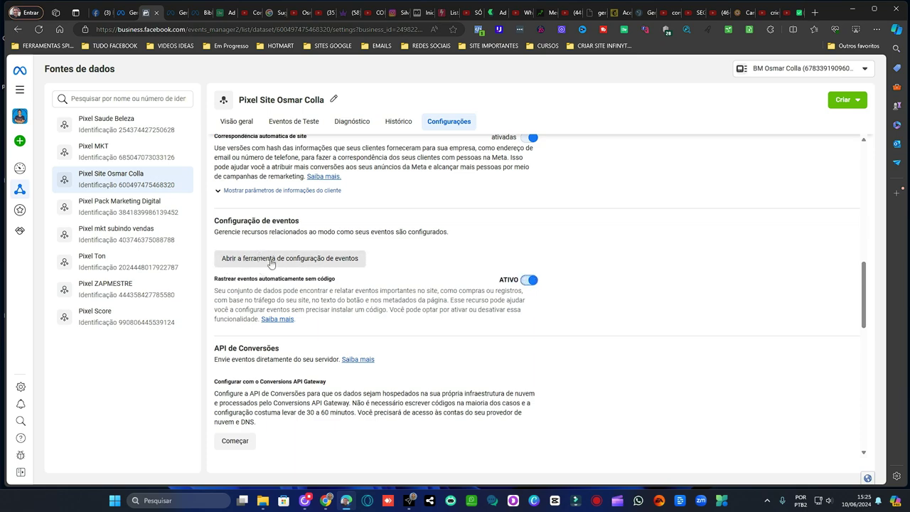
click(527, 281)
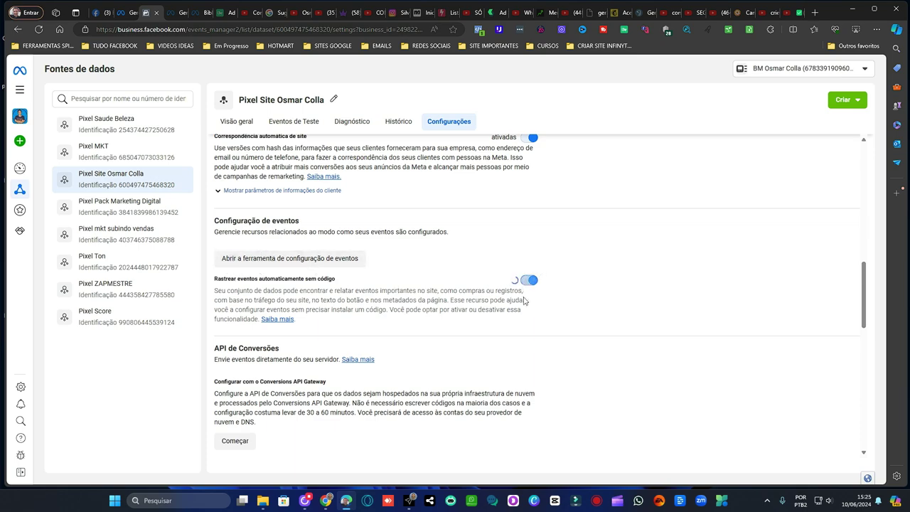
click(529, 280)
Review the personal site pixel's settings, covering dataset details, automatic advanced matching, event configuration and the Conversions API
scroll(470, 296, up, 9)
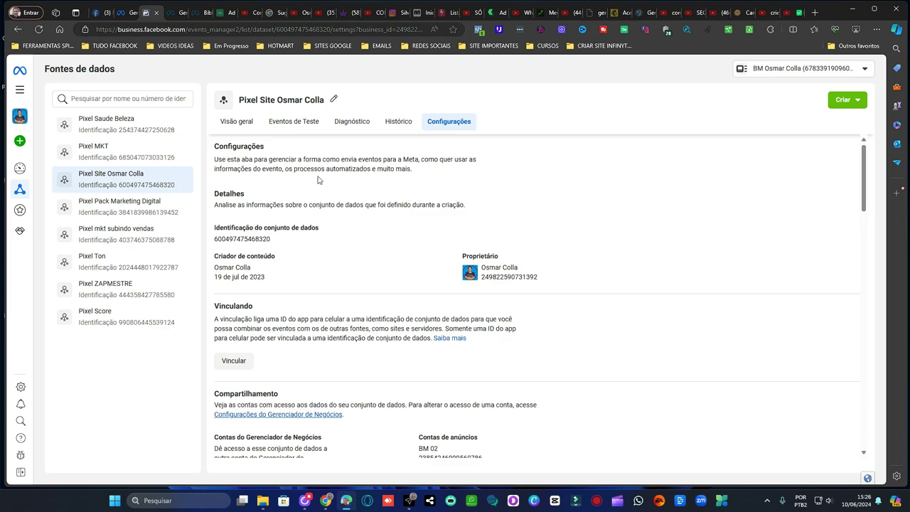
scroll(488, 218, down, 7)
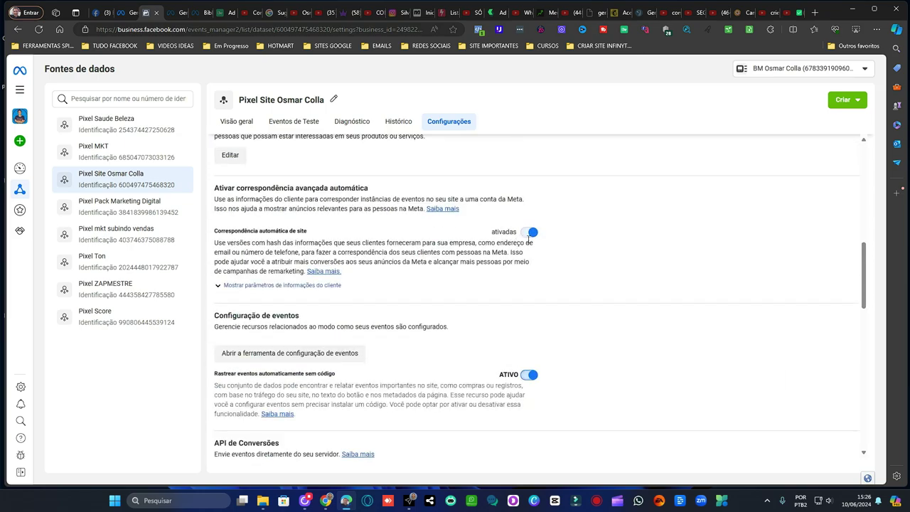
scroll(533, 359, down, 4)
scroll(418, 277, down, 3)
scroll(455, 249, up, 14)
scroll(438, 211, up, 1)
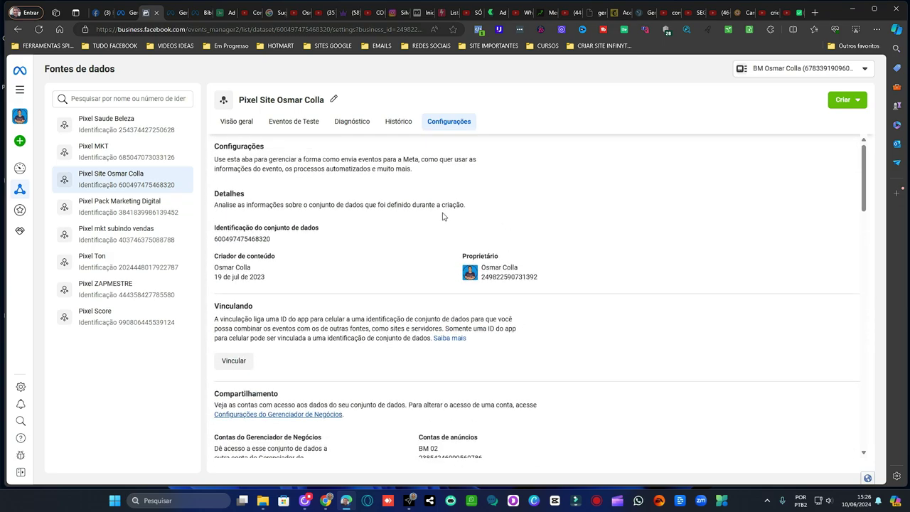